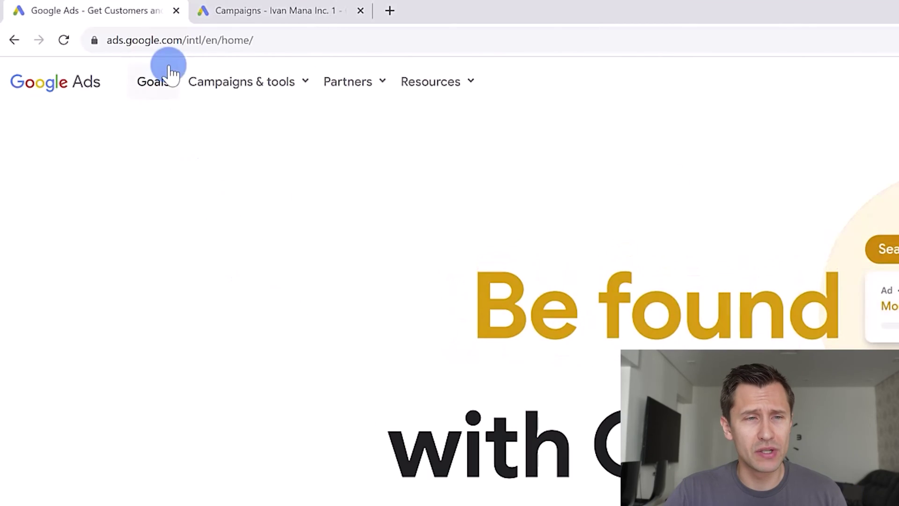
# - Sign in to the Google Ads account and open the overview listing its seven campaigns
pyautogui.click(179, 40)
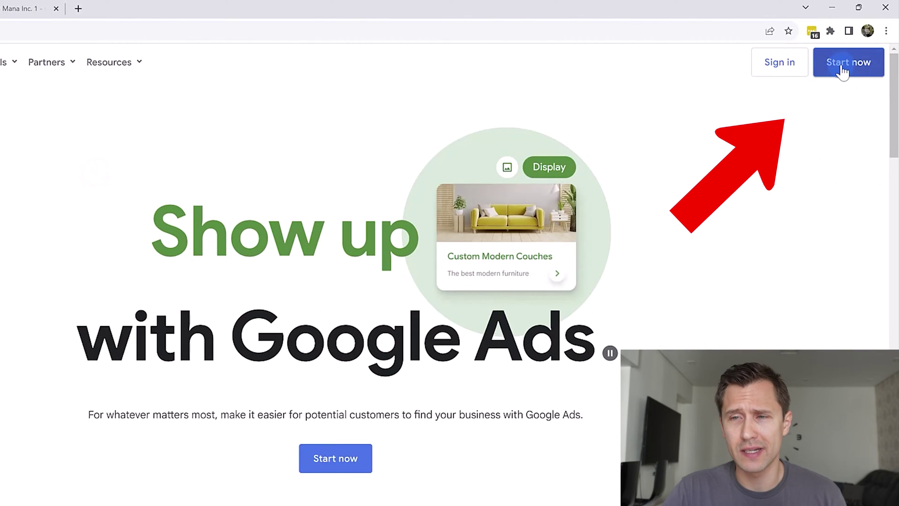
pyautogui.click(786, 65)
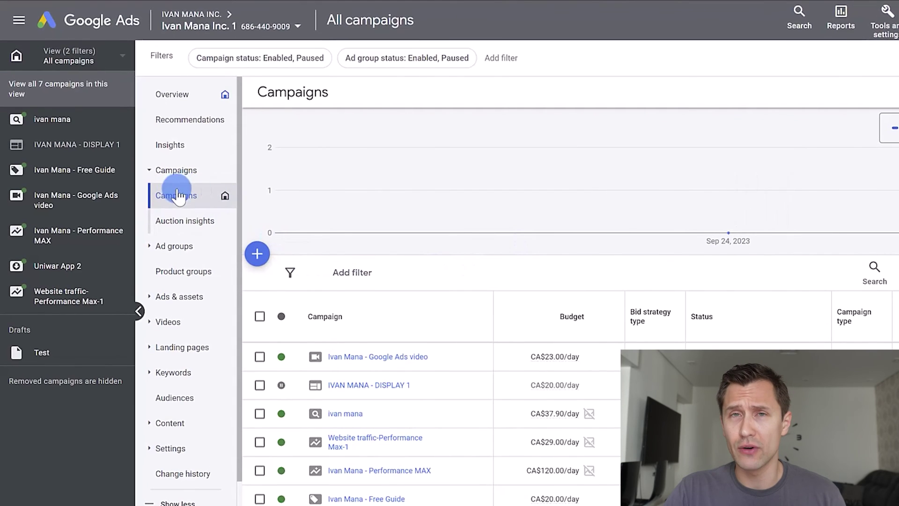
# - Start a new App promotion campaign aimed at app installs
pyautogui.click(262, 256)
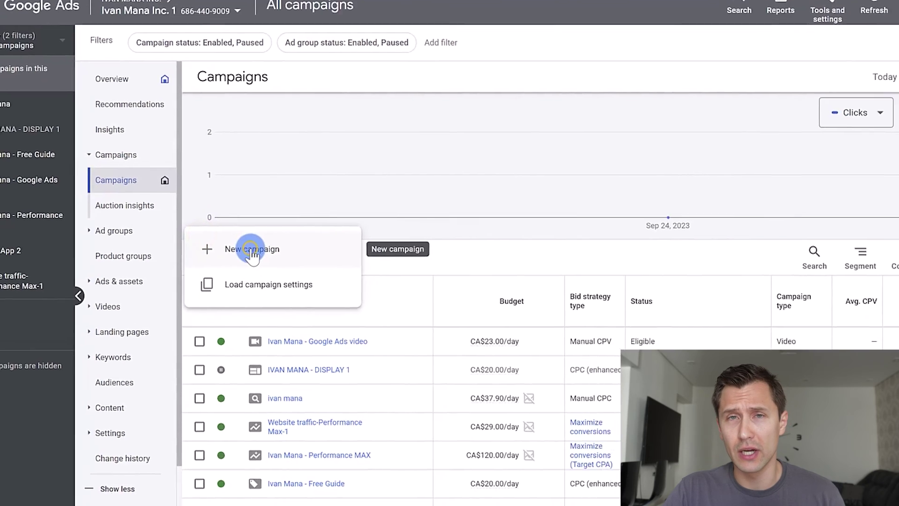
pyautogui.click(295, 263)
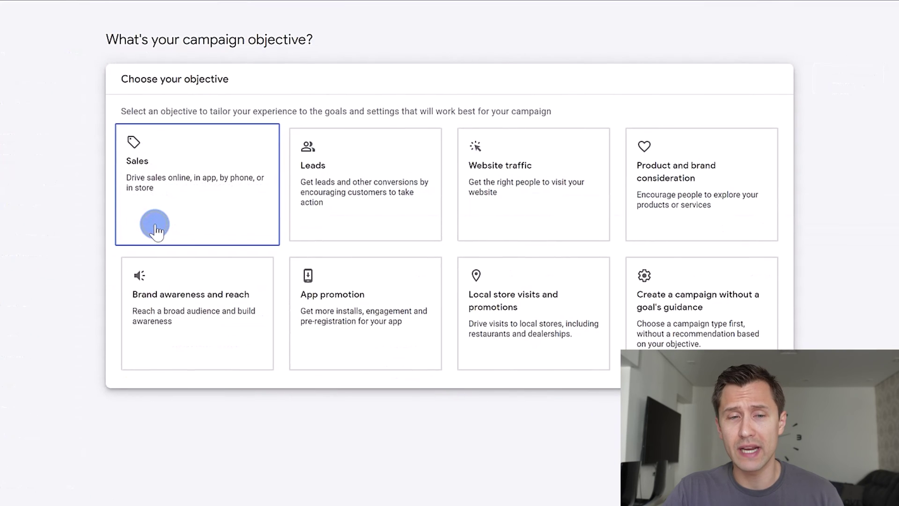
pyautogui.click(372, 313)
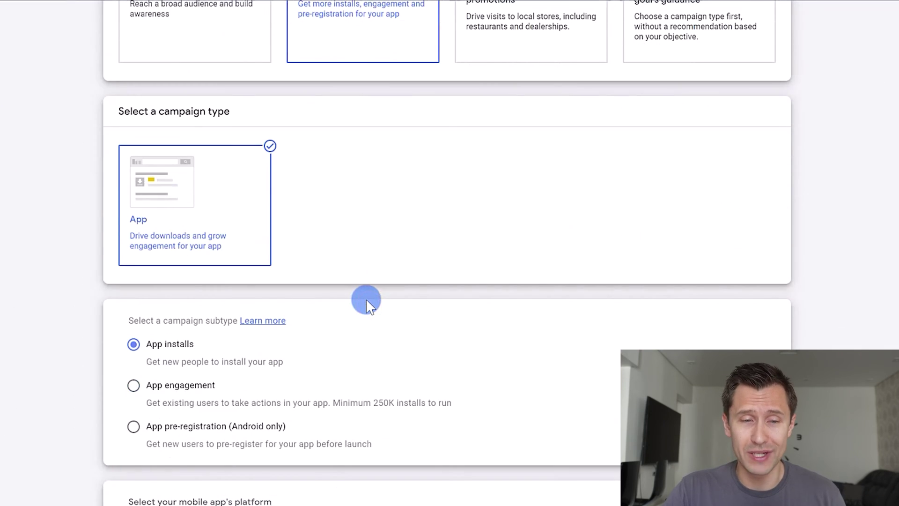
pyautogui.scroll(-2, 164, 364)
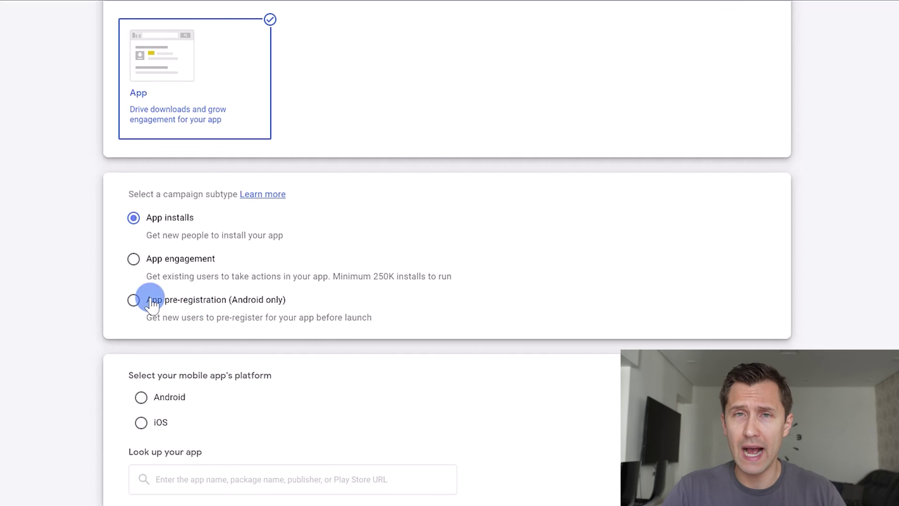
pyautogui.scroll(-3, 145, 299)
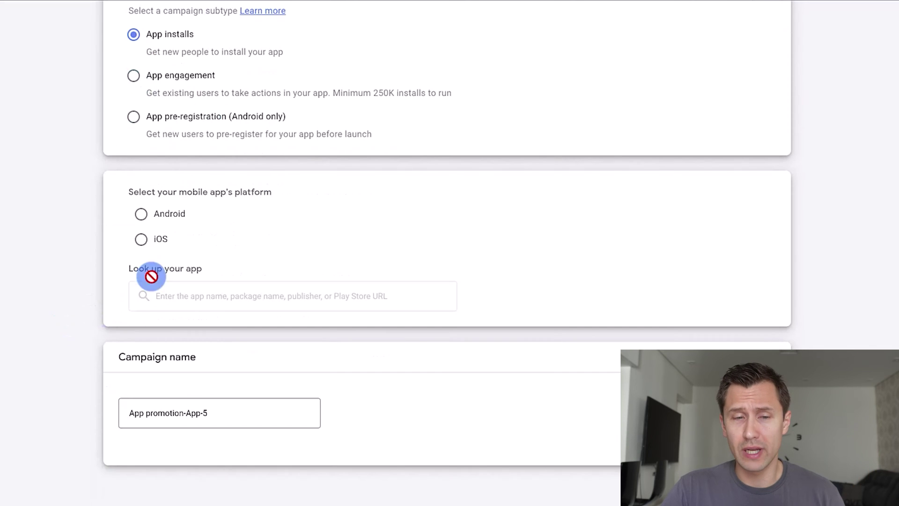
# - Set the platform to Android and link the UniWar app from a search
pyautogui.click(173, 217)
pyautogui.rightClick(176, 219)
pyautogui.click(274, 295)
pyautogui.write('uni')
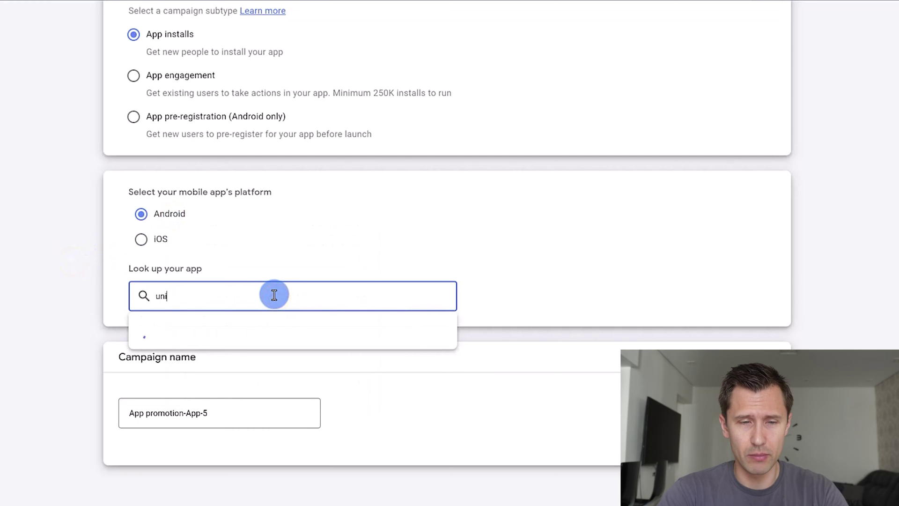
pyautogui.write('war')
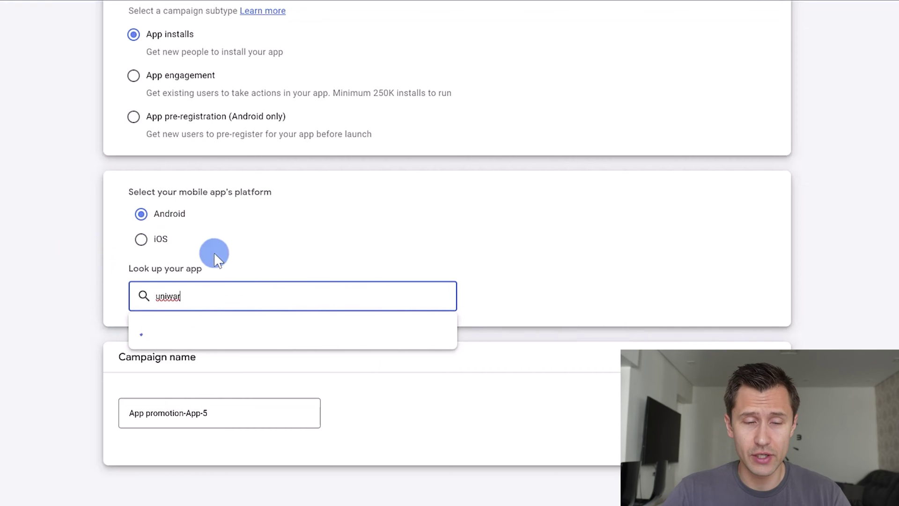
pyautogui.click(227, 351)
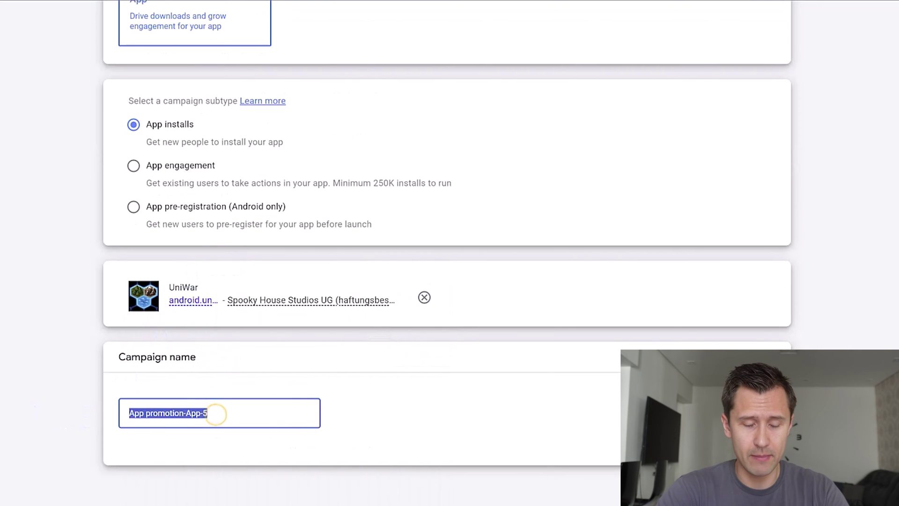
pyautogui.scroll(-3, 316, 417)
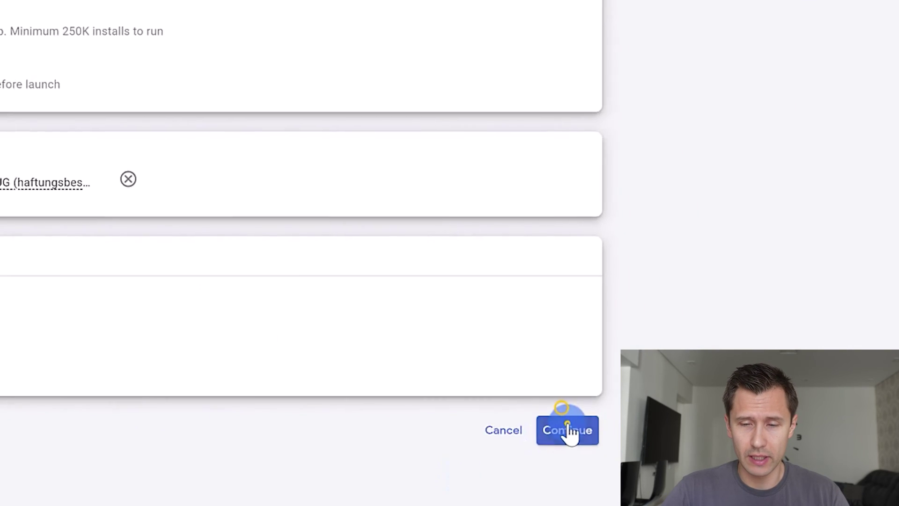
# - Add United States as a target location alongside Canada
pyautogui.click(558, 427)
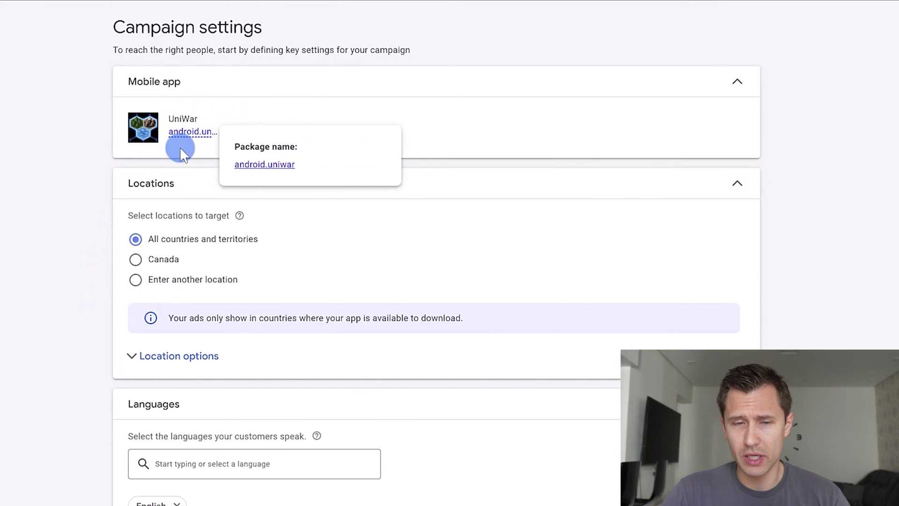
pyautogui.scroll(-1, 161, 236)
pyautogui.click(169, 224)
pyautogui.click(199, 256)
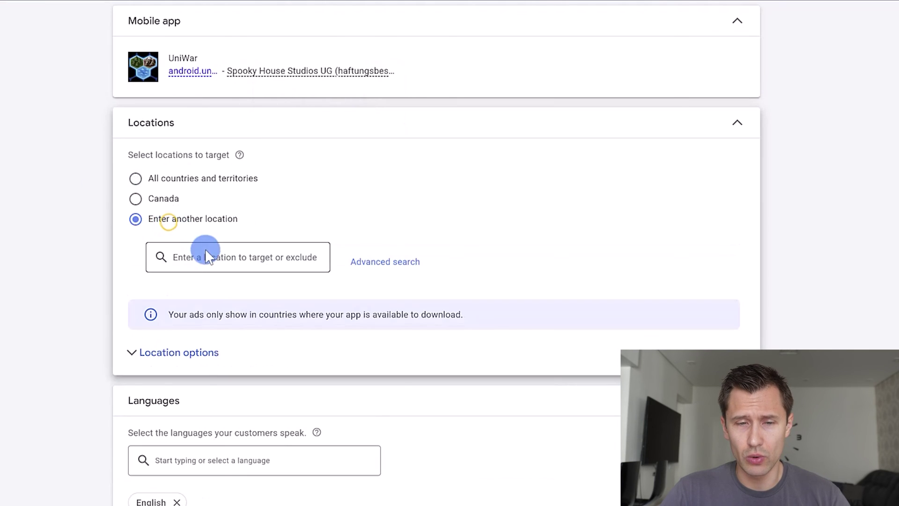
pyautogui.write('dnited states')
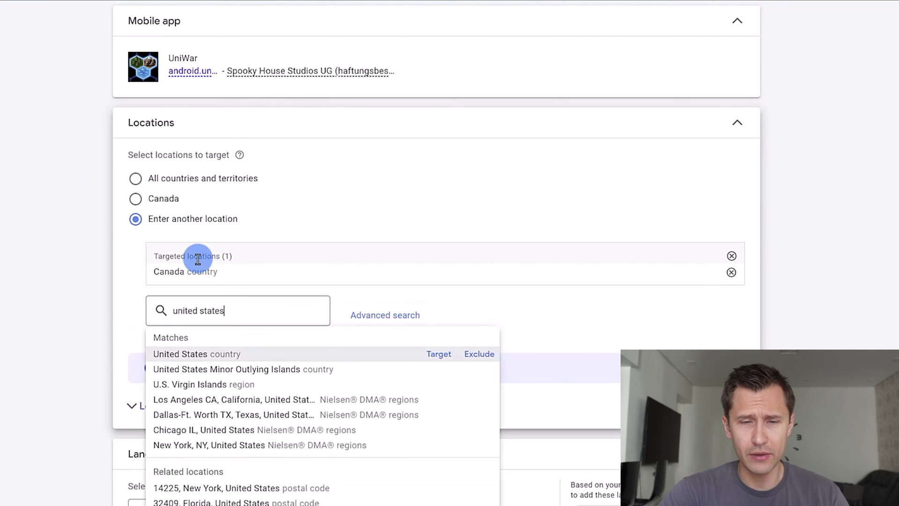
pyautogui.press('Return')
# - Target only people present in those locations and expand More settings
pyautogui.click(190, 418)
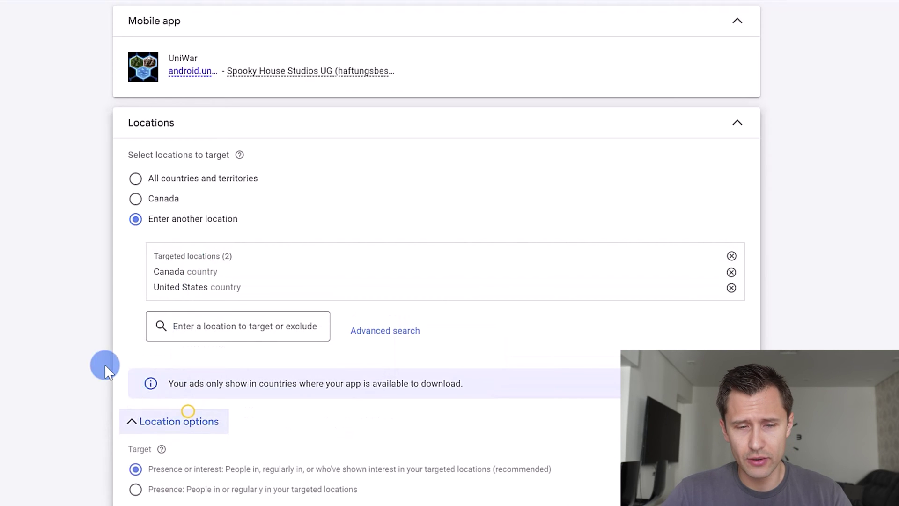
pyautogui.scroll(-2, 169, 380)
pyautogui.click(151, 363)
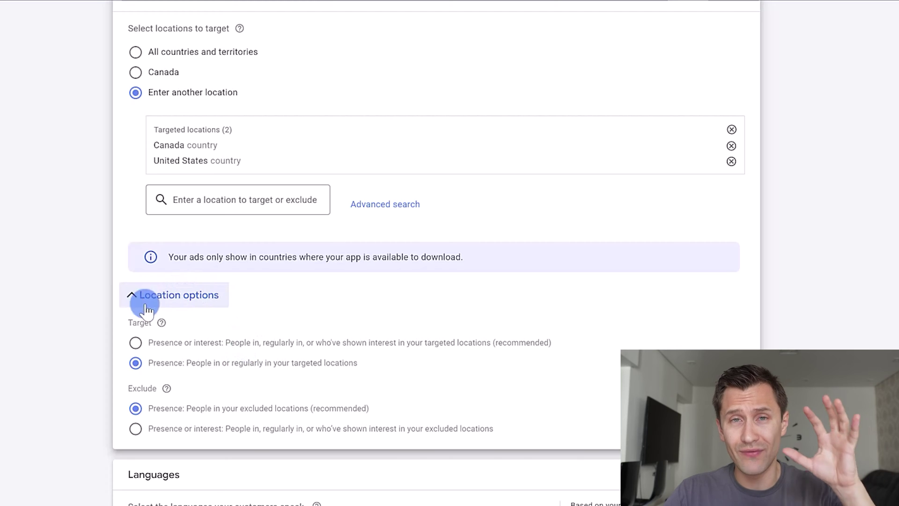
pyautogui.scroll(-2, 58, 282)
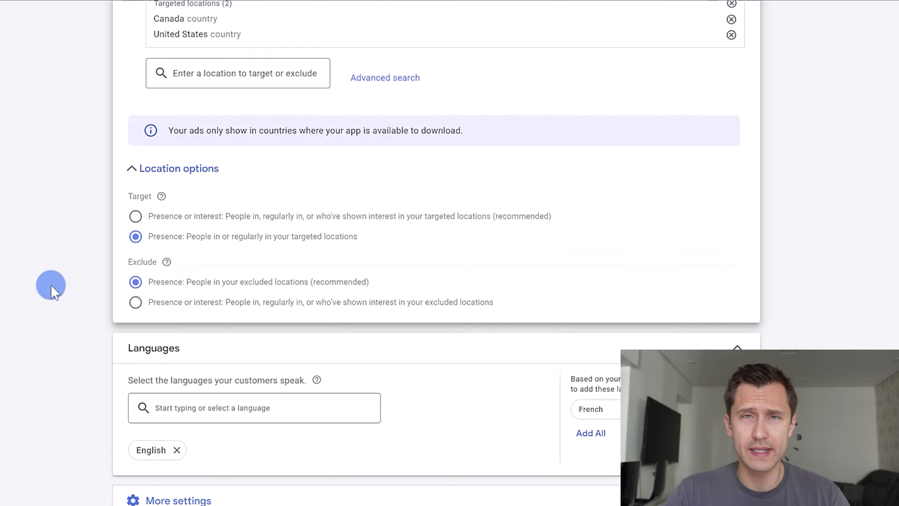
pyautogui.scroll(-1, 215, 387)
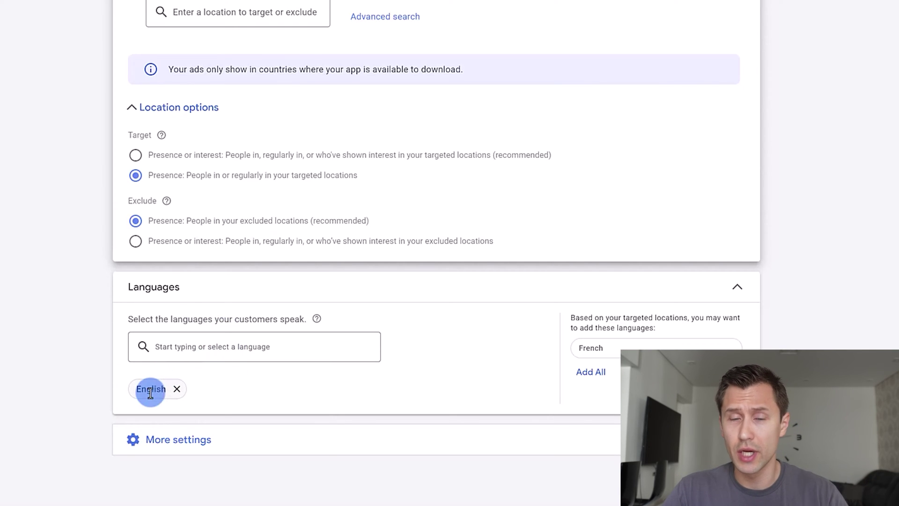
pyautogui.click(221, 438)
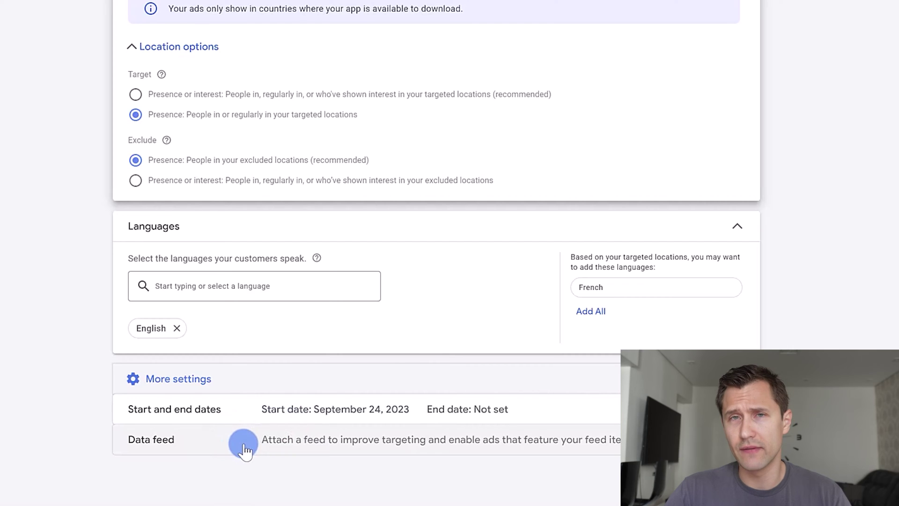
# - Keep bidding focused on install volume for all users
pyautogui.click(737, 481)
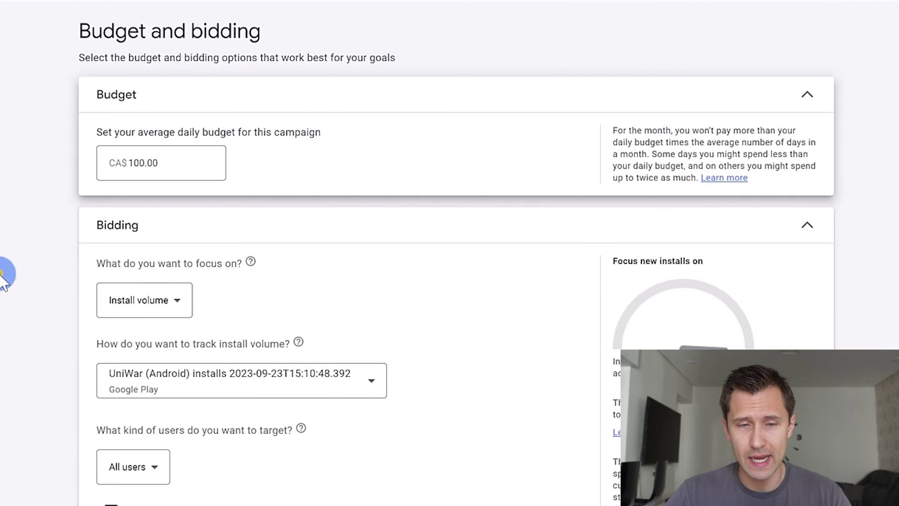
pyautogui.click(150, 304)
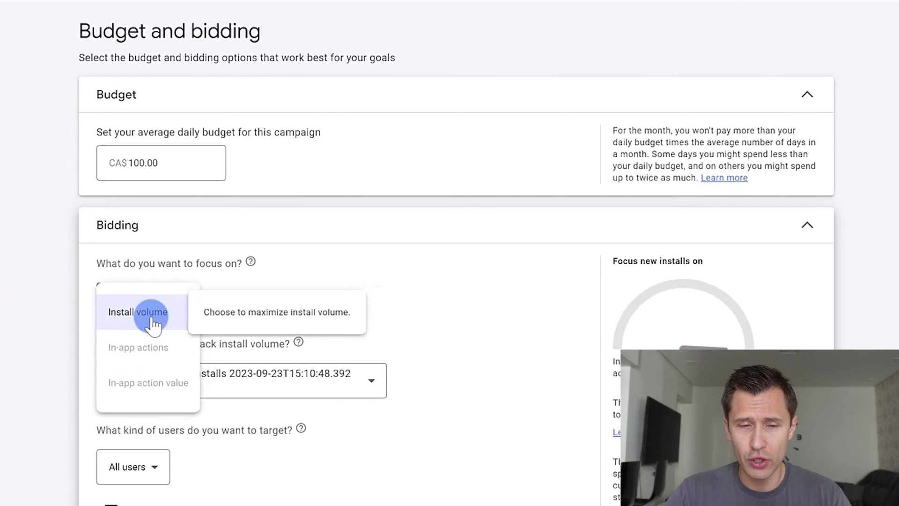
pyautogui.click(33, 354)
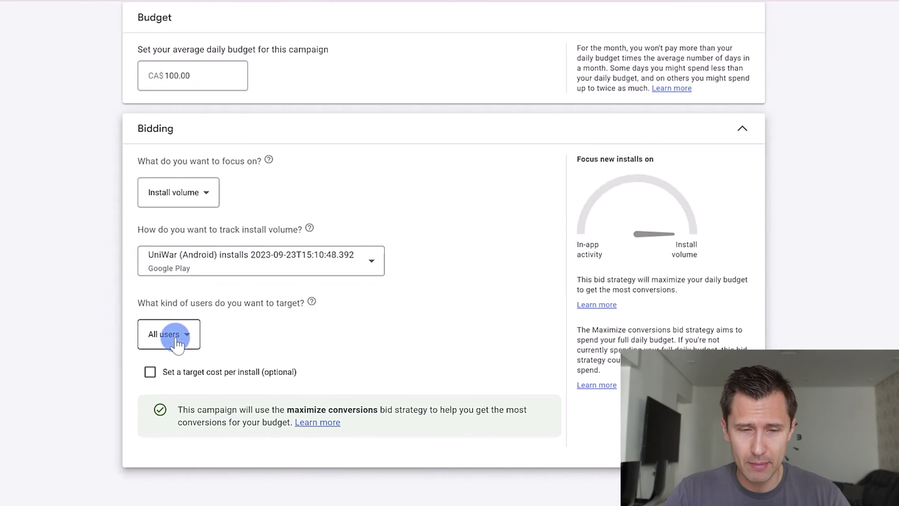
pyautogui.click(169, 336)
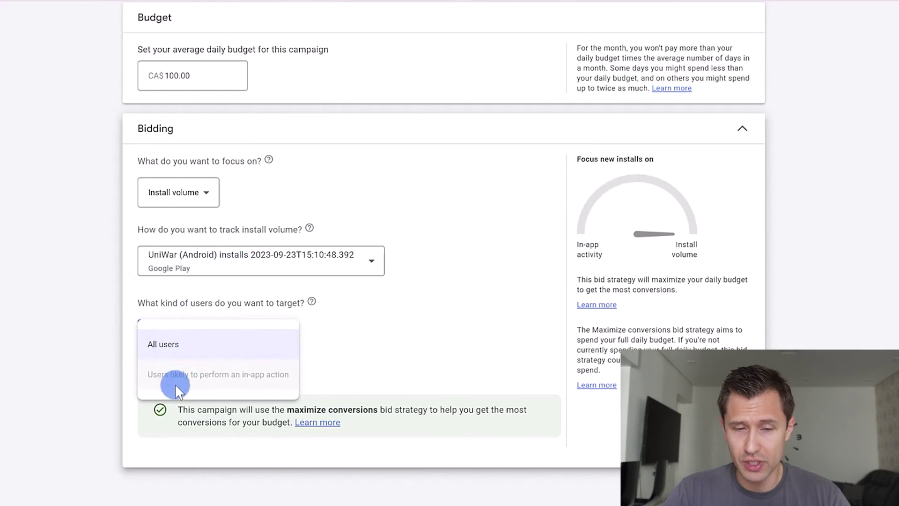
pyautogui.click(82, 334)
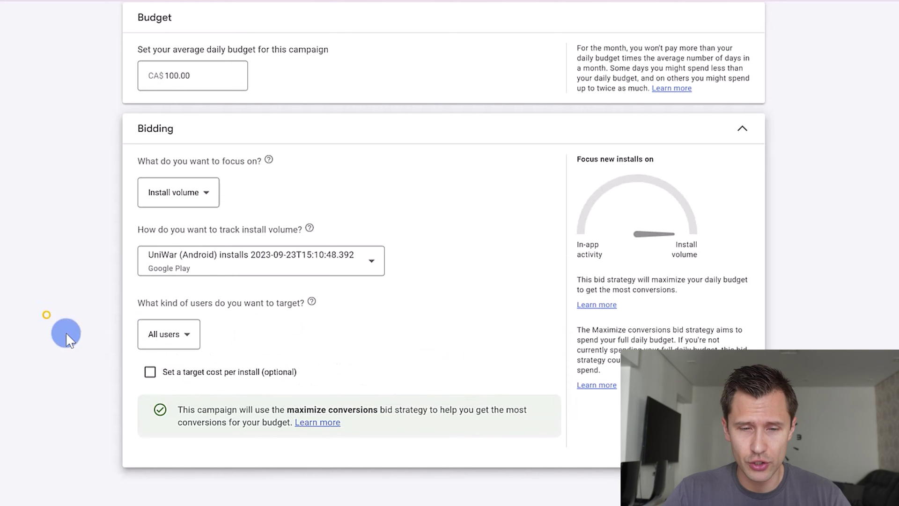
# - Turn on a target cost per install and set it to CA$1.00
pyautogui.click(279, 381)
pyautogui.rightClick(253, 373)
pyautogui.click(85, 377)
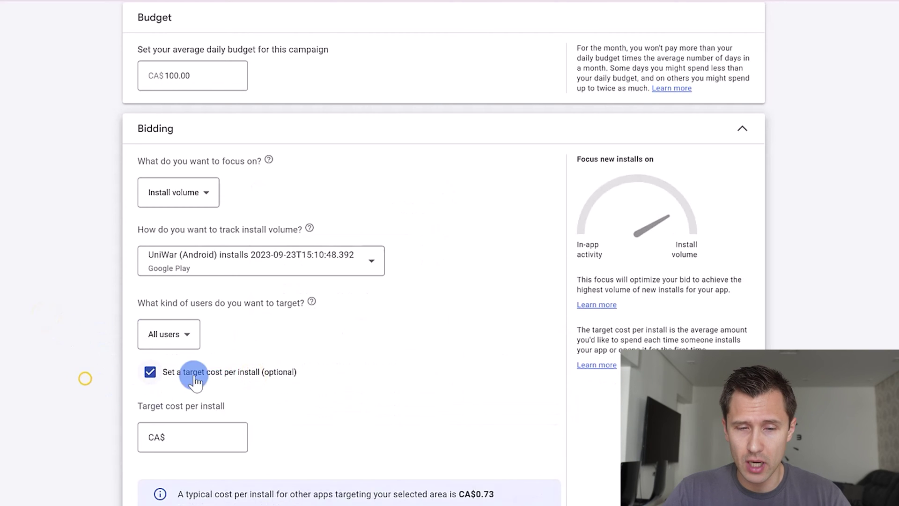
pyautogui.scroll(-2, 200, 372)
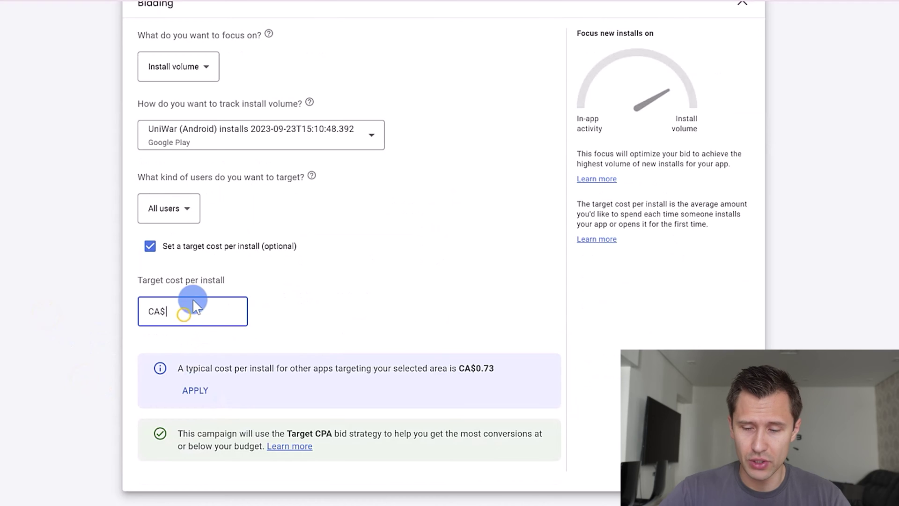
pyautogui.write('1.00')
pyautogui.click(61, 306)
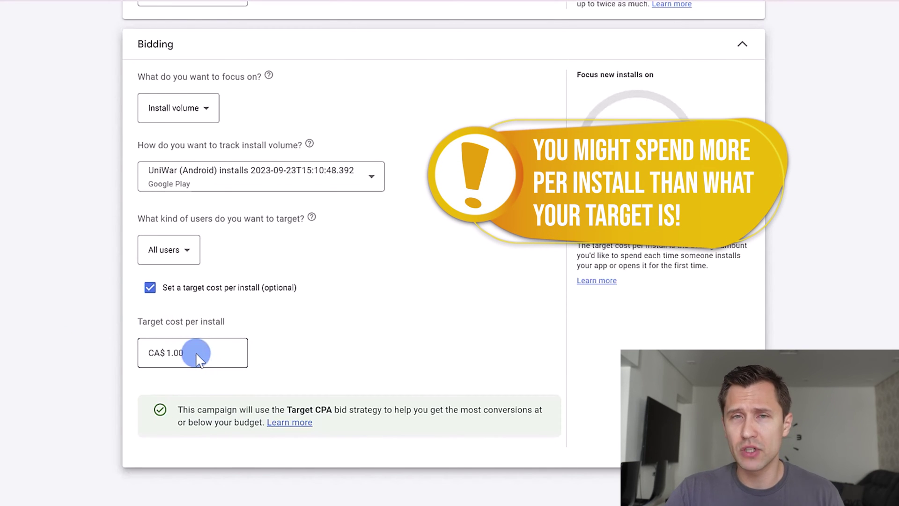
pyautogui.click(410, 349)
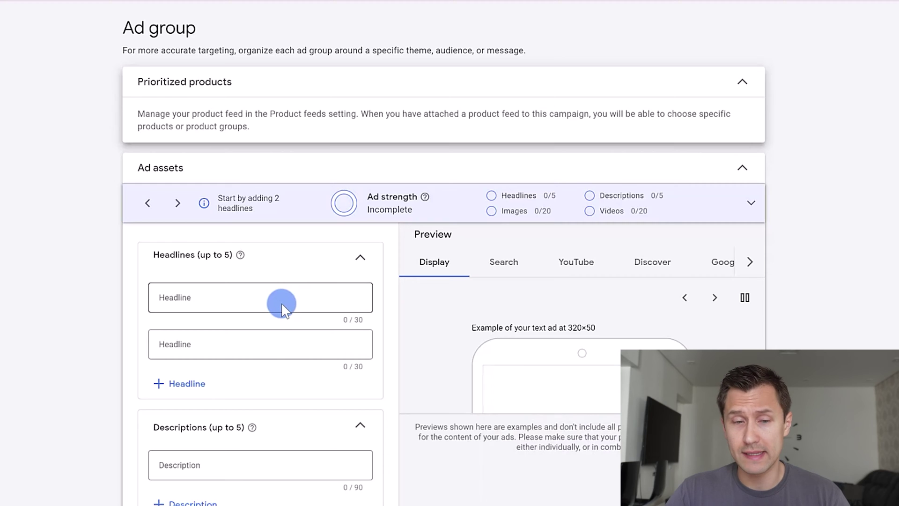
# - Add three headlines, including the suggested strategy-lovers line and 'Better than chess'
pyautogui.click(177, 299)
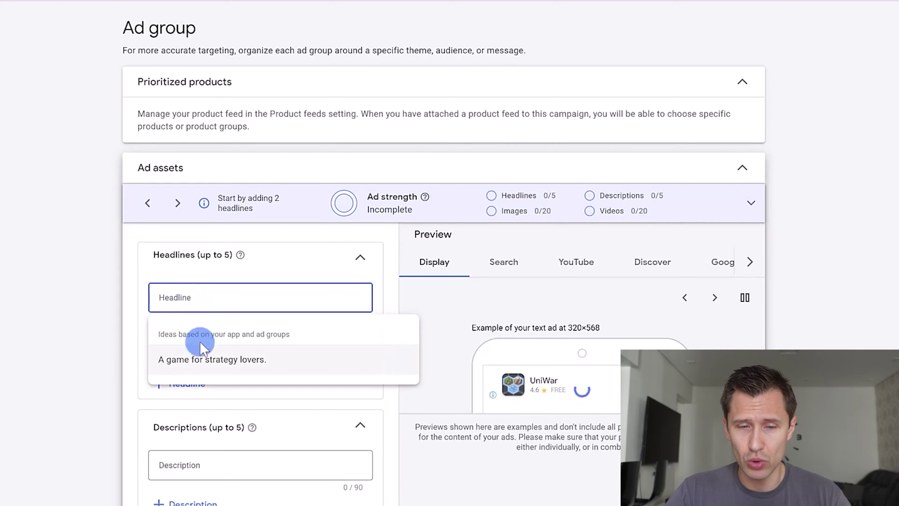
pyautogui.click(198, 363)
pyautogui.scroll(-2, 92, 318)
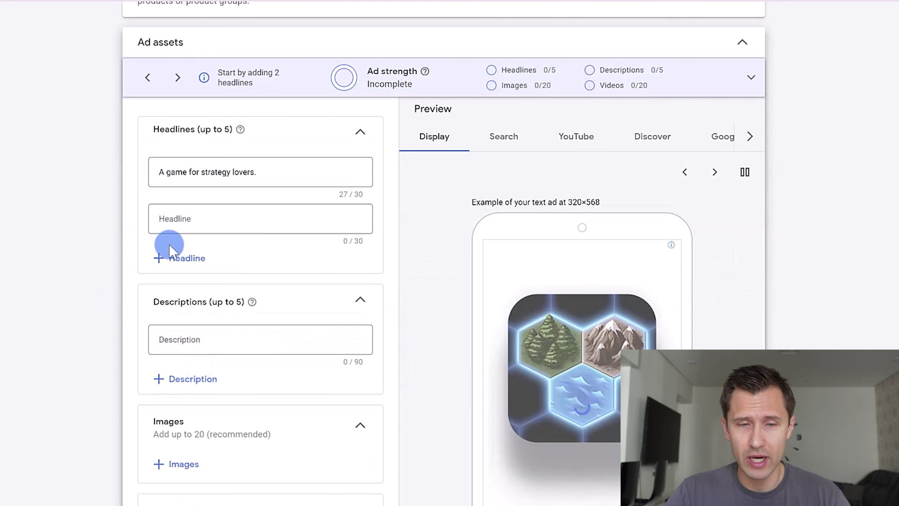
pyautogui.click(174, 221)
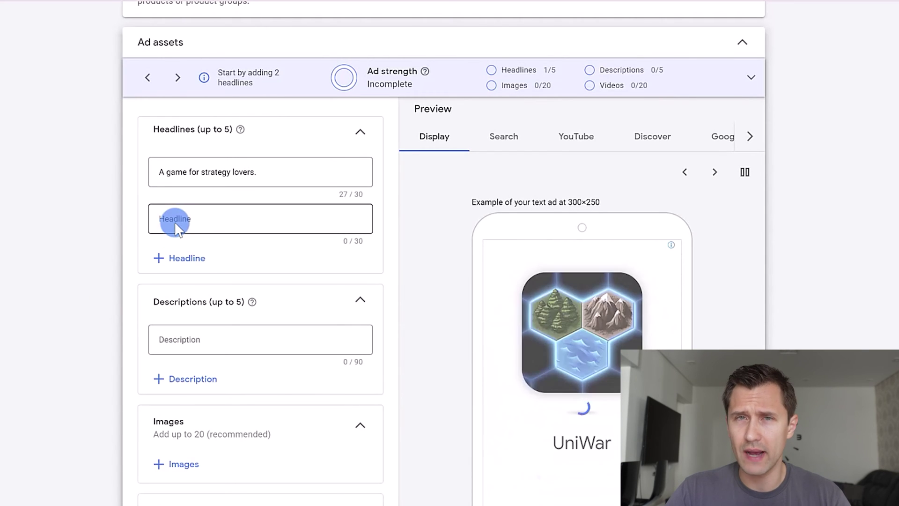
pyautogui.write('Better than chess')
pyautogui.click(281, 171)
pyautogui.press('BackSpace')
pyautogui.click(183, 266)
pyautogui.write('"My favorite game by far"')
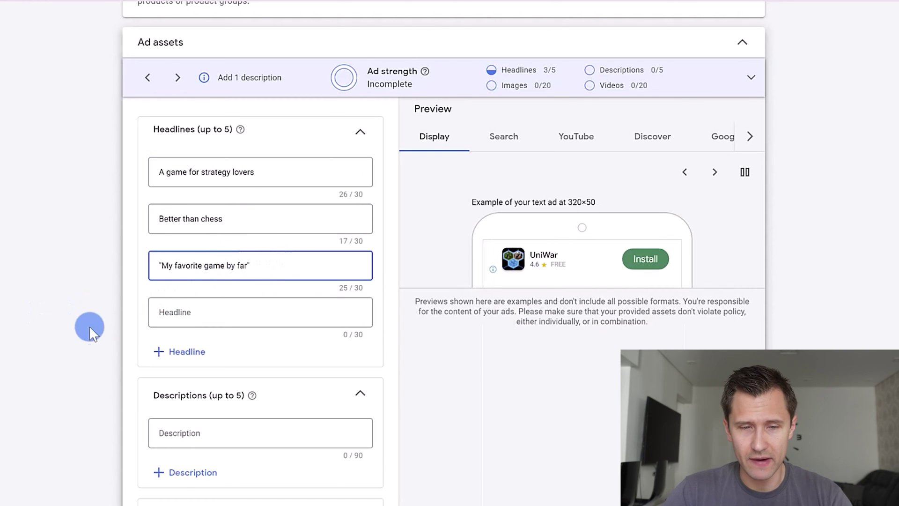
pyautogui.scroll(-2, 89, 312)
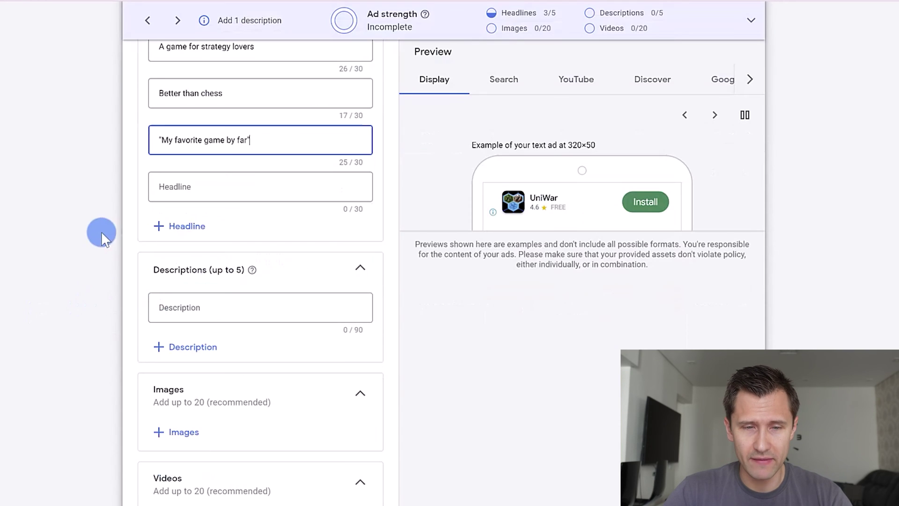
# - Add two UniWar descriptions: the suggested one and a pasted second one
pyautogui.click(173, 305)
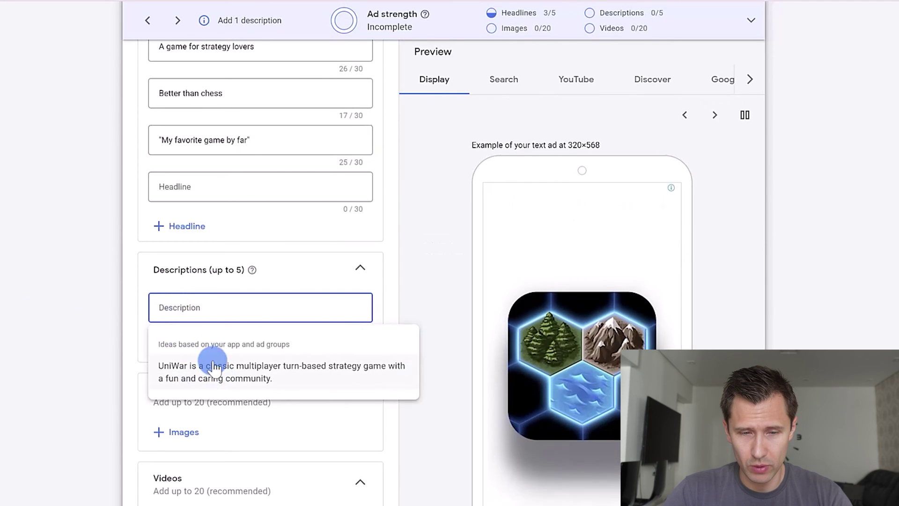
pyautogui.click(191, 372)
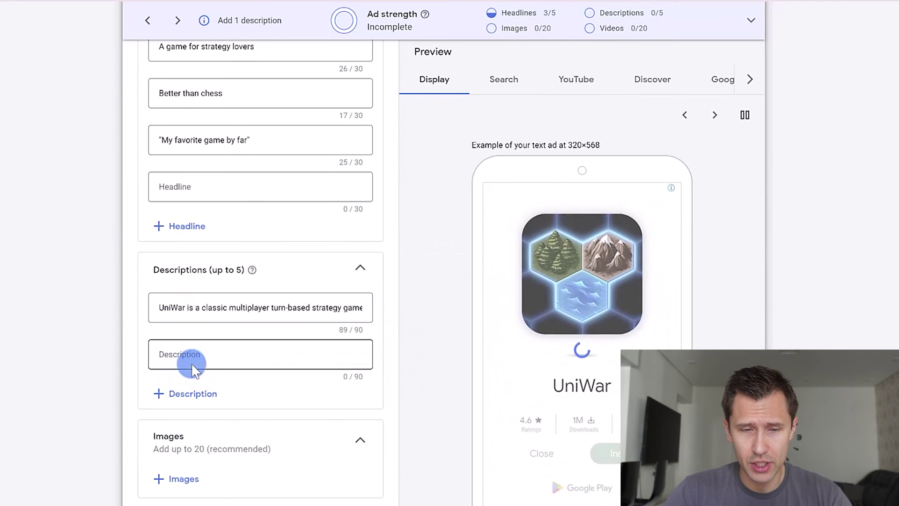
pyautogui.click(191, 362)
pyautogui.scroll(-2, 60, 325)
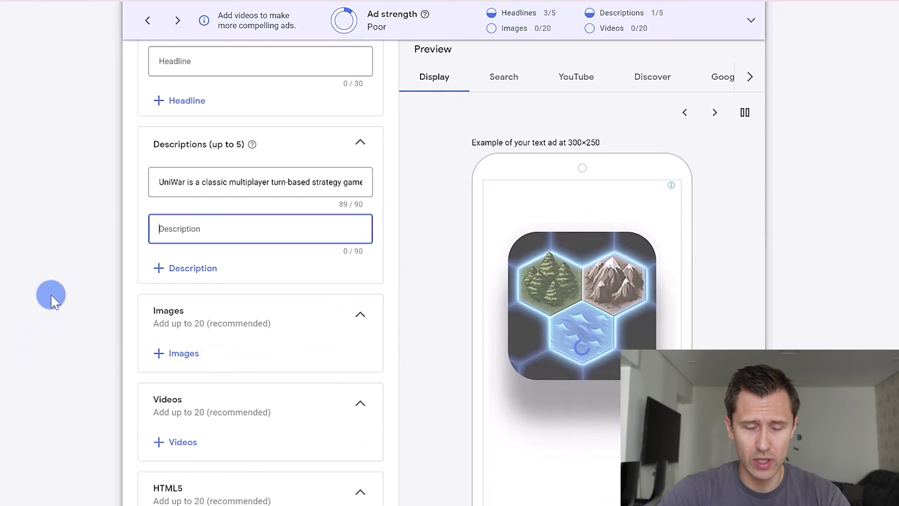
pyautogui.hotkey('ctrl', 'v')
pyautogui.click(231, 228)
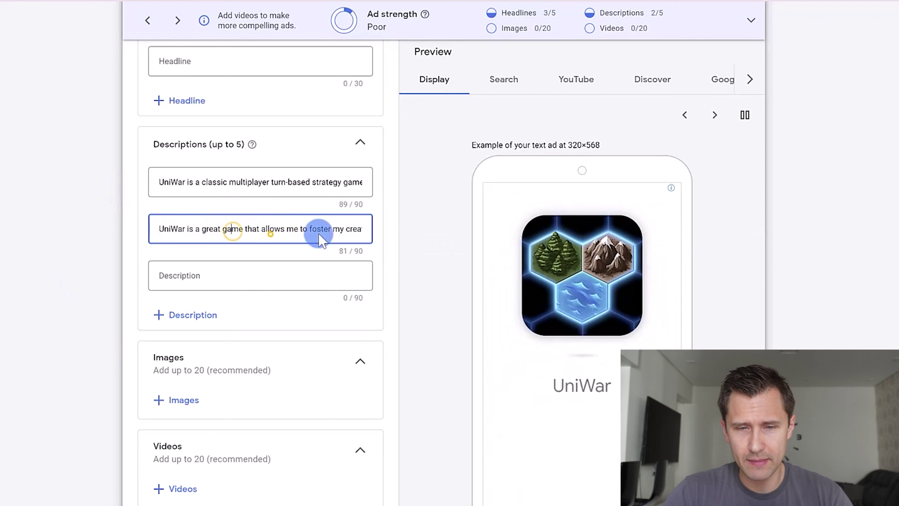
pyautogui.moveTo(312, 230); pyautogui.dragTo(397, 227)
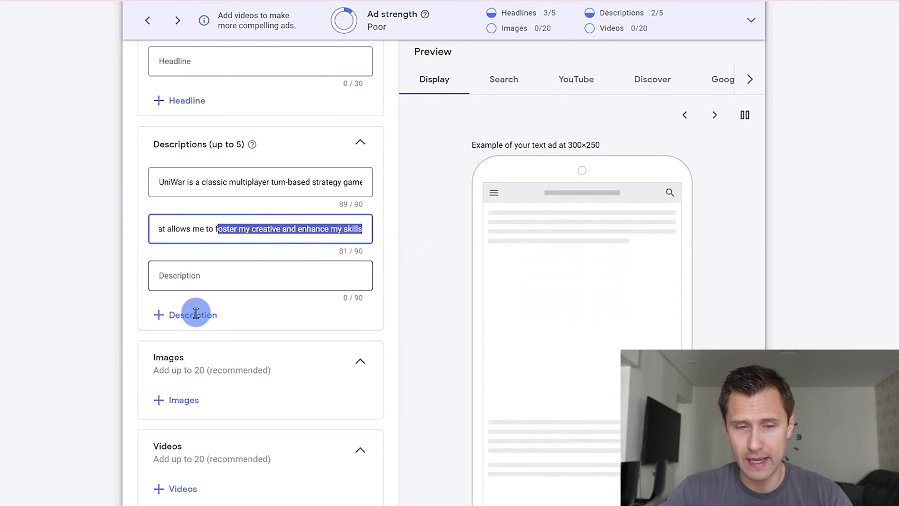
pyautogui.scroll(-2, 142, 332)
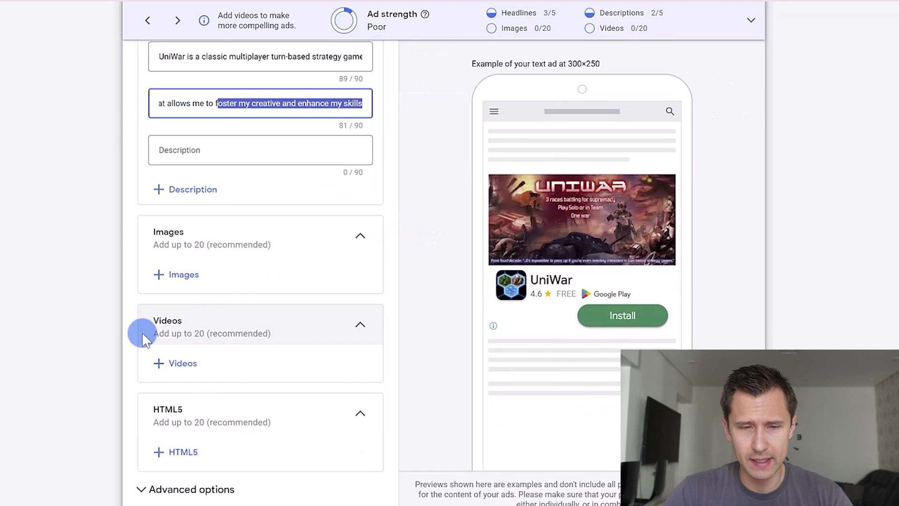
# - Search free stock images for 'war' and pick the artillery tank photo
pyautogui.click(184, 278)
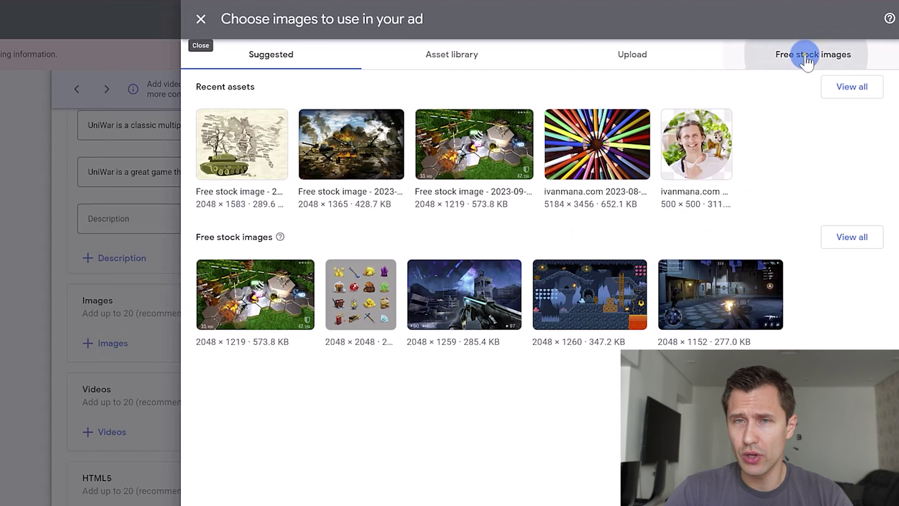
pyautogui.click(794, 64)
pyautogui.write('wa')
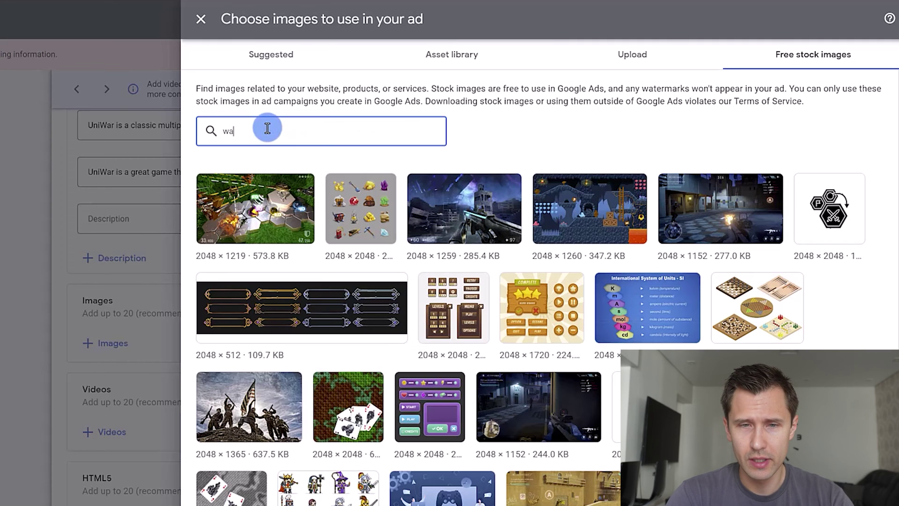
pyautogui.write('r')
pyautogui.press('Return')
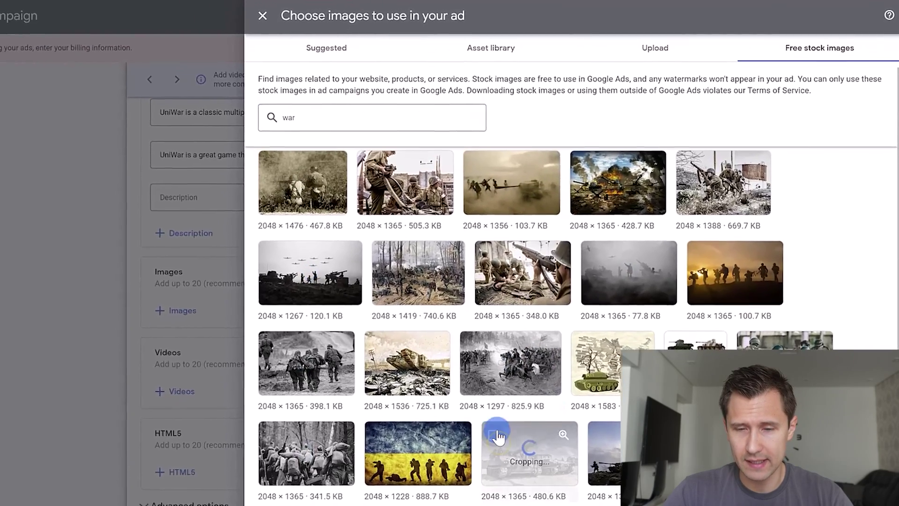
pyautogui.click(502, 425)
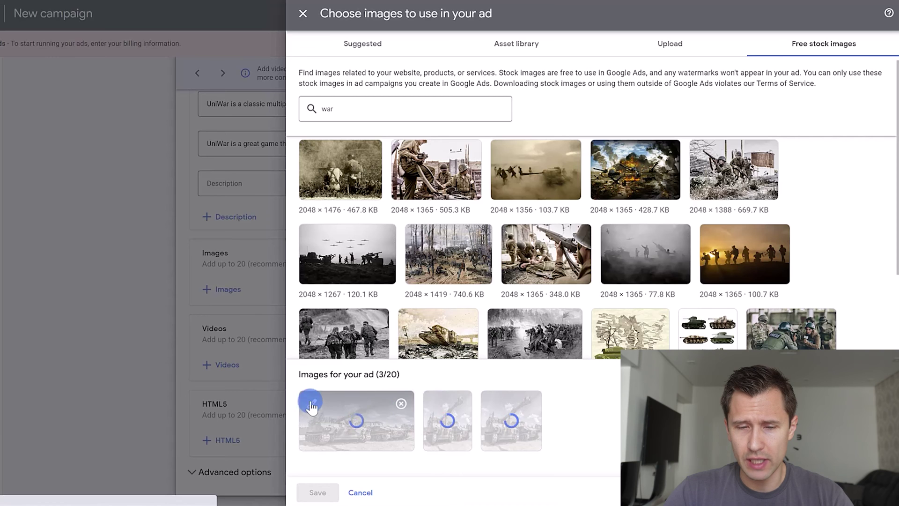
# - Adjust the tank photo's 1.91:1, 1:1 and 4:5 crops and save them to the ad
pyautogui.click(313, 409)
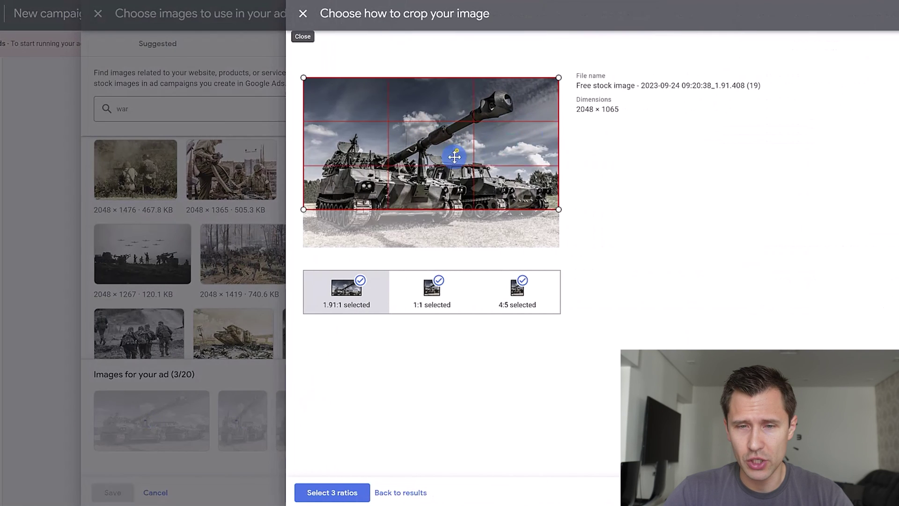
pyautogui.moveTo(517, 142); pyautogui.dragTo(457, 159)
pyautogui.click(422, 259)
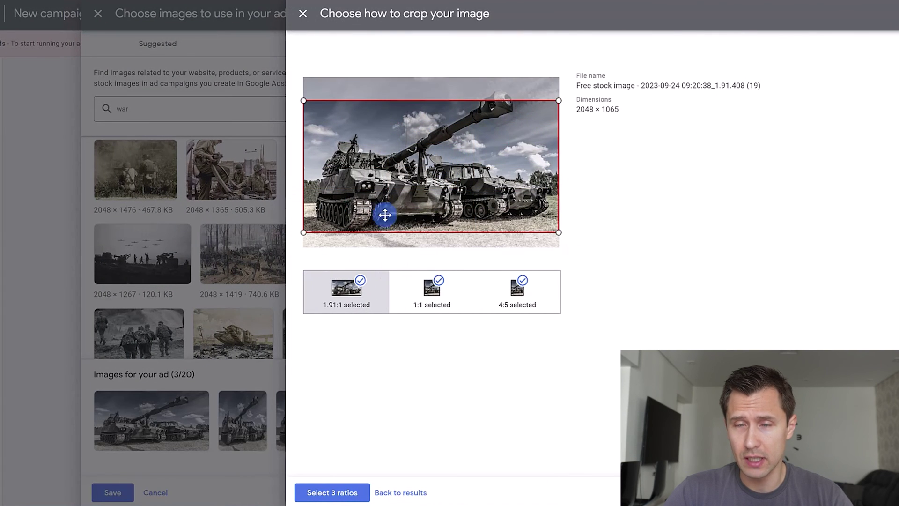
pyautogui.click(420, 300)
pyautogui.moveTo(427, 180)
pyautogui.mouseDown()
pyautogui.moveTo(402, 190)
pyautogui.moveTo(398, 209)
pyautogui.mouseUp()
pyautogui.click(505, 307)
pyautogui.click(345, 493)
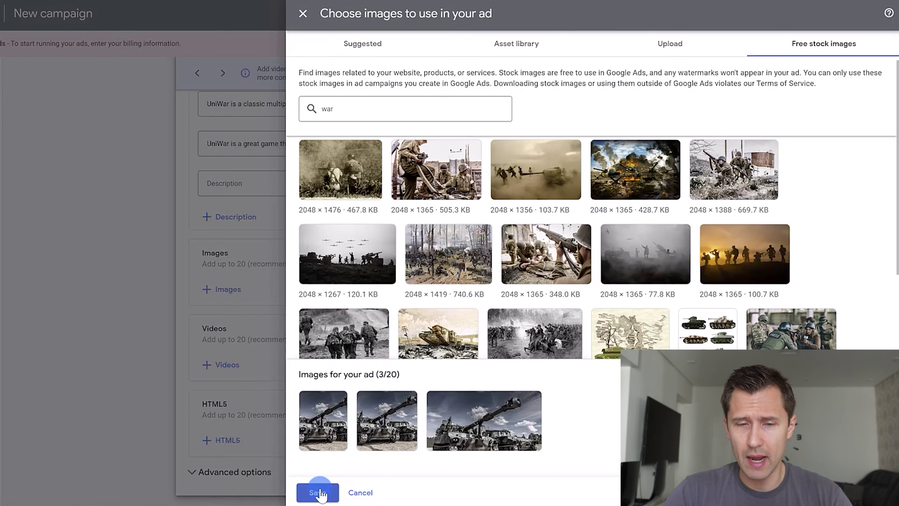
pyautogui.click(320, 495)
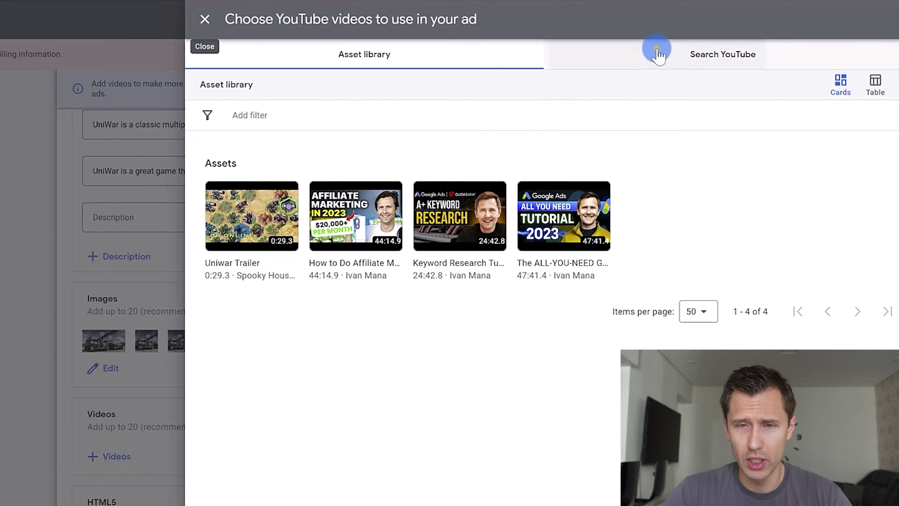
# - Search YouTube for 'uniwar' and save the 30-second Uniwar Trailer as the ad's video
pyautogui.click(659, 56)
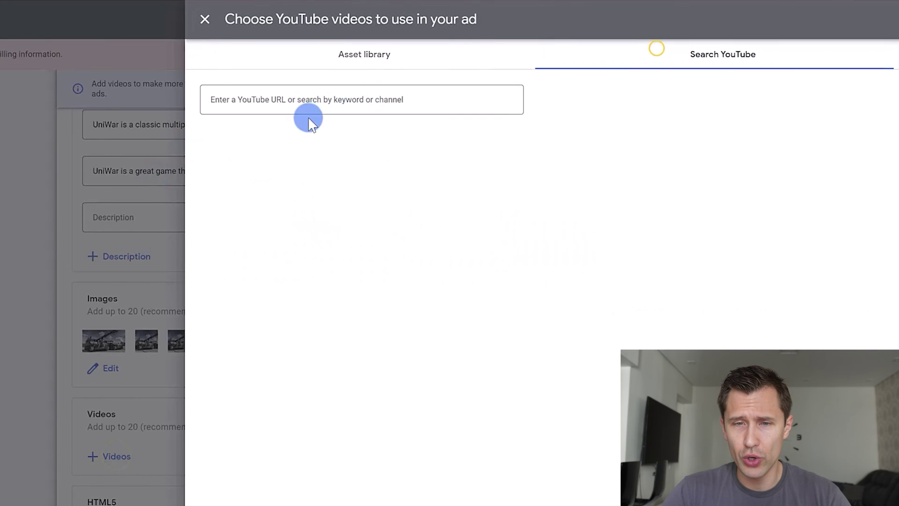
pyautogui.click(288, 105)
pyautogui.write('uniwar')
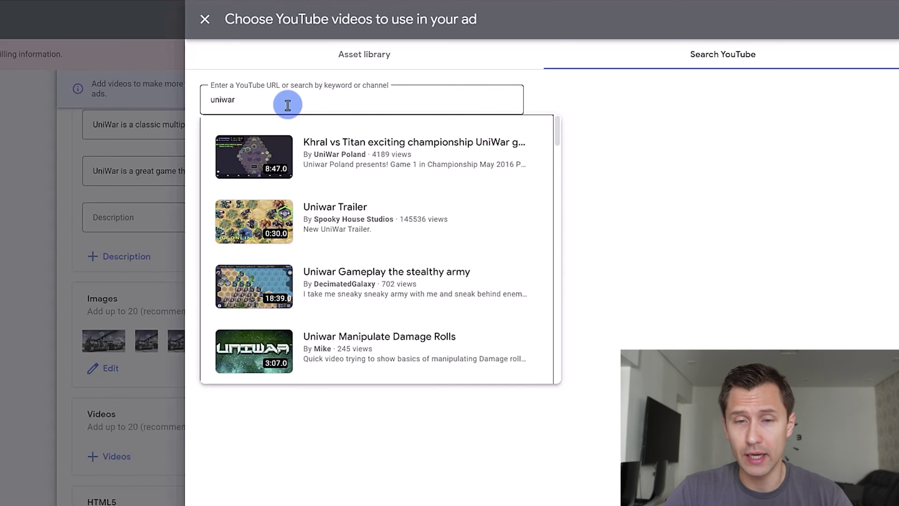
pyautogui.scroll(-1, 351, 210)
pyautogui.scroll(-1, 391, 251)
pyautogui.scroll(-1, 368, 305)
pyautogui.scroll(3, 372, 311)
pyautogui.click(366, 236)
pyautogui.scroll(-2, 298, 357)
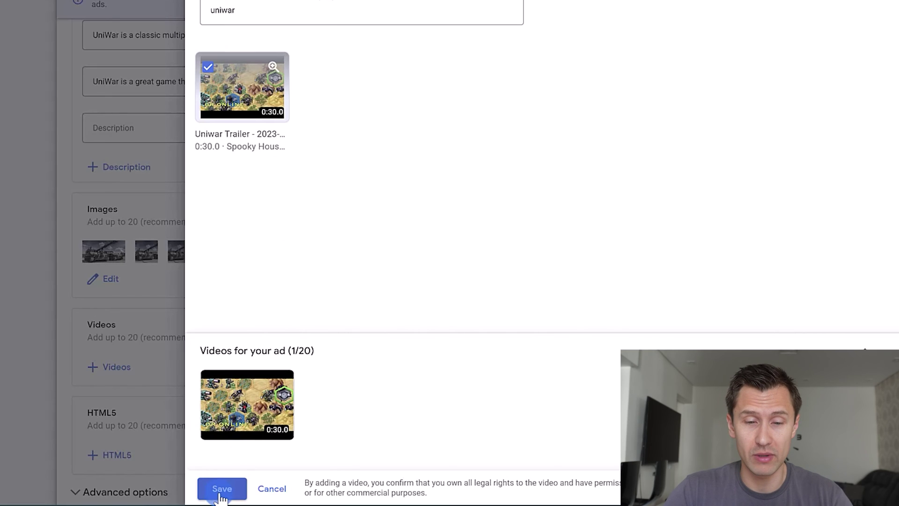
pyautogui.click(221, 489)
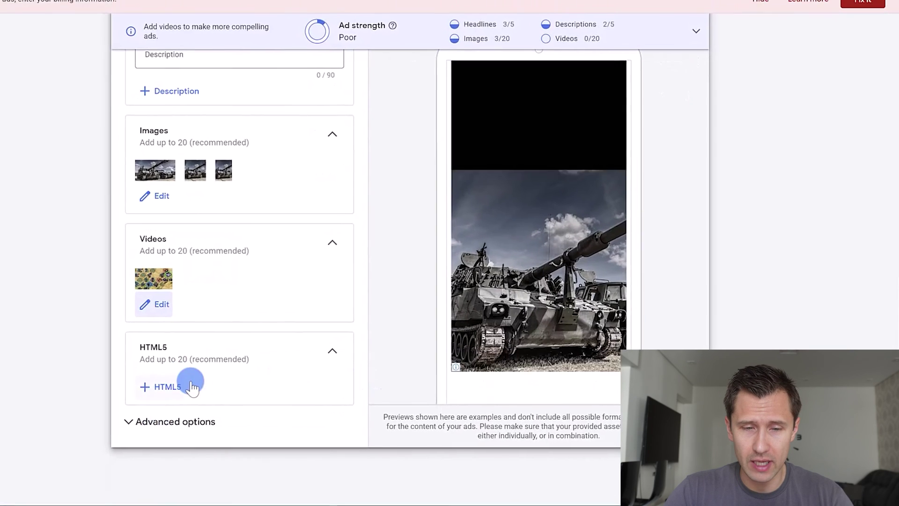
# - Expand Advanced options and leave the App URL deep-link field empty
pyautogui.click(181, 422)
pyautogui.scroll(-1, 152, 401)
pyautogui.click(217, 414)
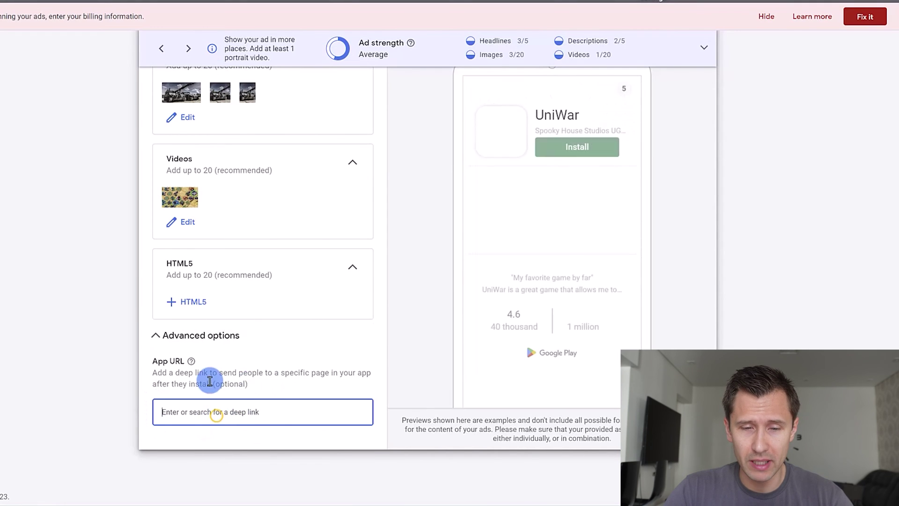
pyautogui.click(104, 413)
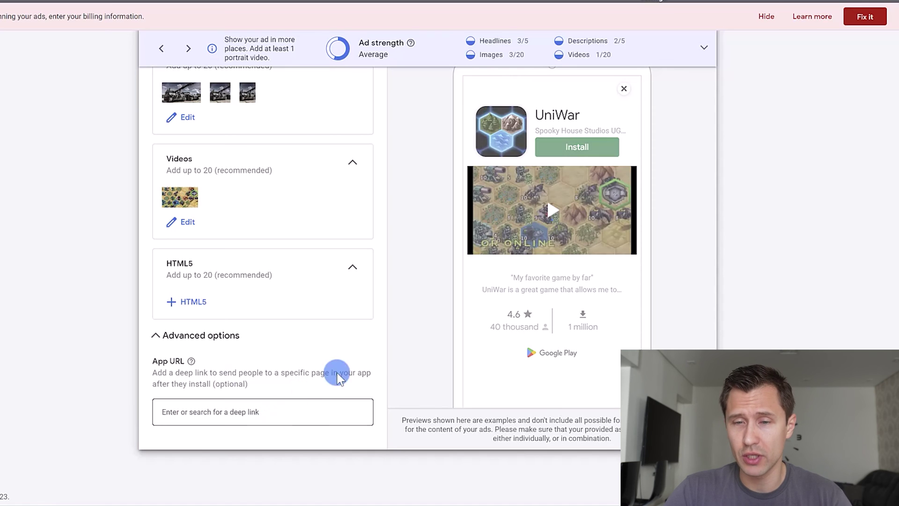
pyautogui.scroll(4, 415, 342)
pyautogui.scroll(3, 433, 322)
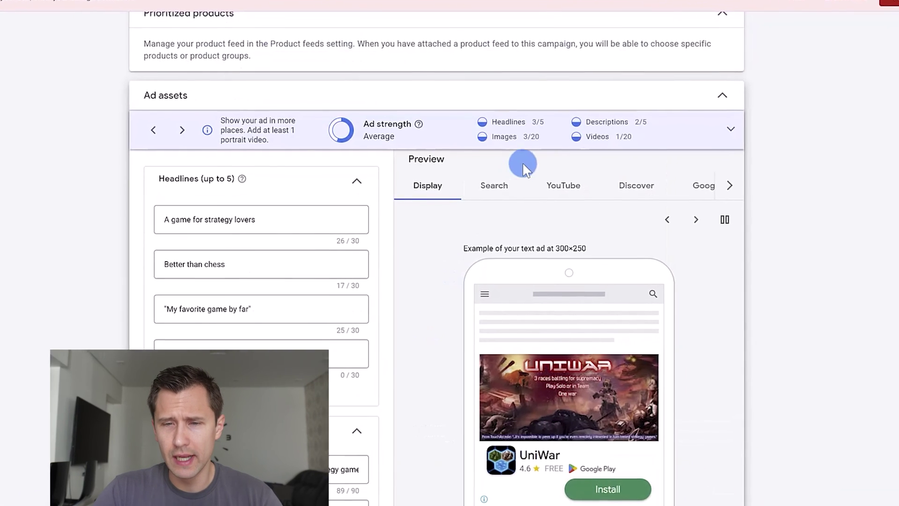
pyautogui.scroll(-2, 492, 282)
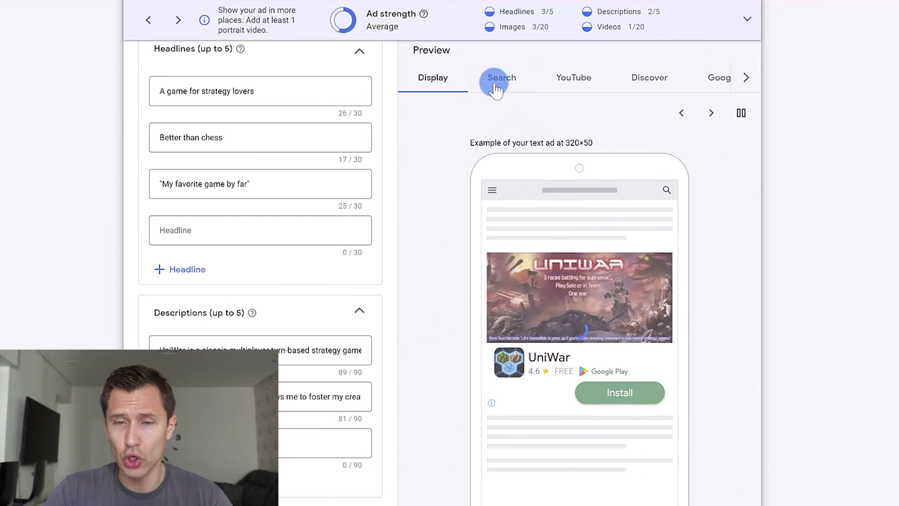
pyautogui.scroll(2, 520, 113)
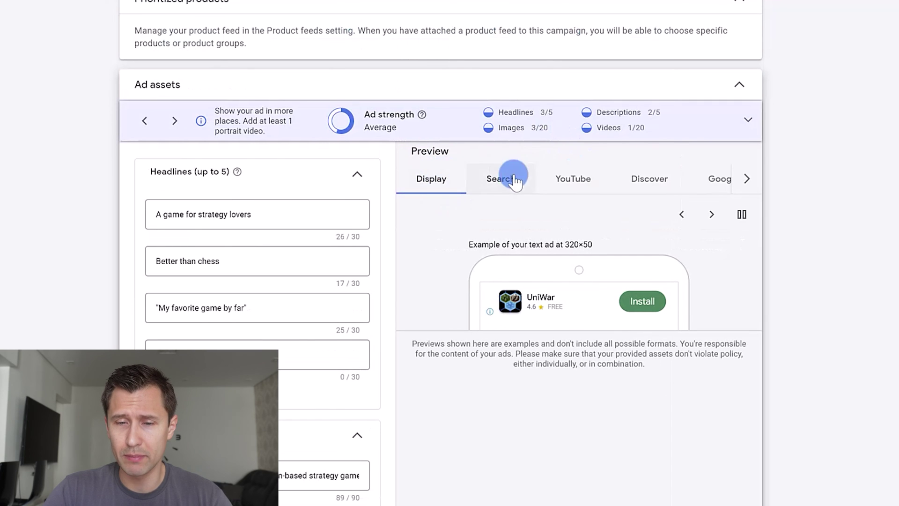
# - Preview the UniWar ad as it appears in Search, YouTube, Discover and Google Play
pyautogui.click(516, 180)
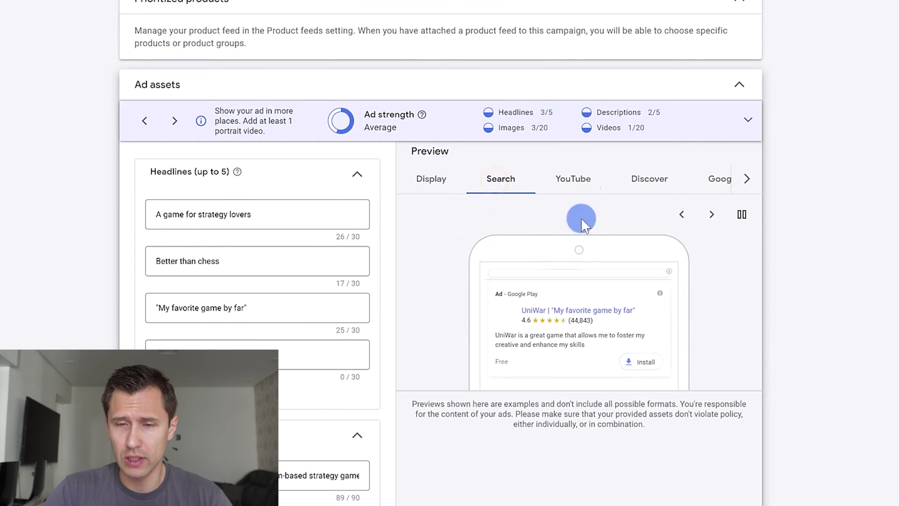
pyautogui.click(572, 184)
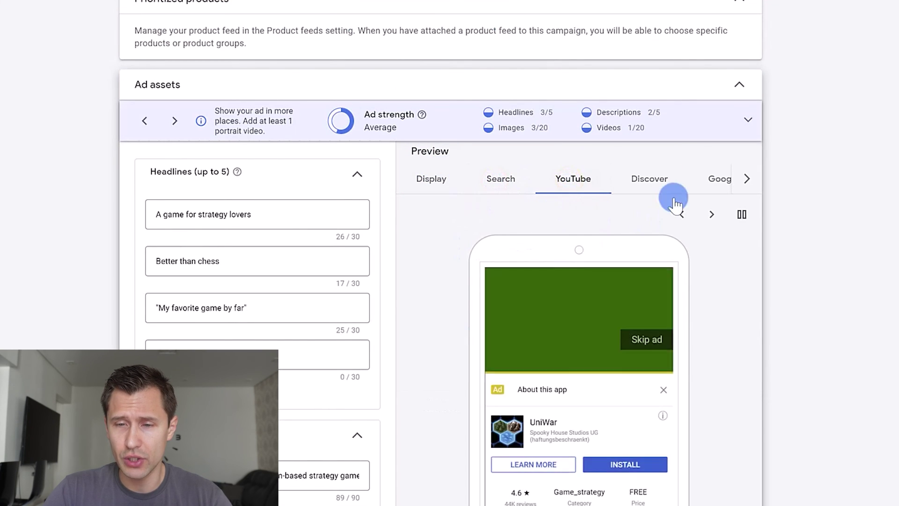
pyautogui.click(657, 184)
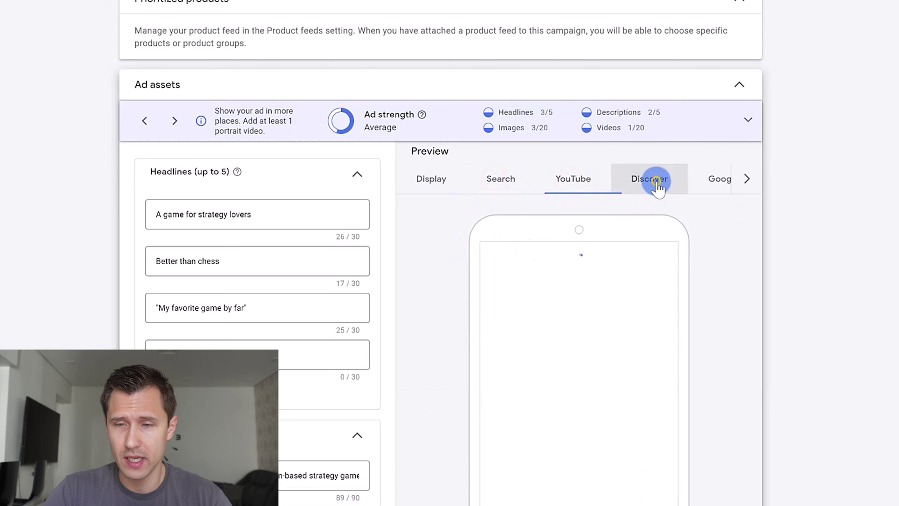
pyautogui.click(717, 182)
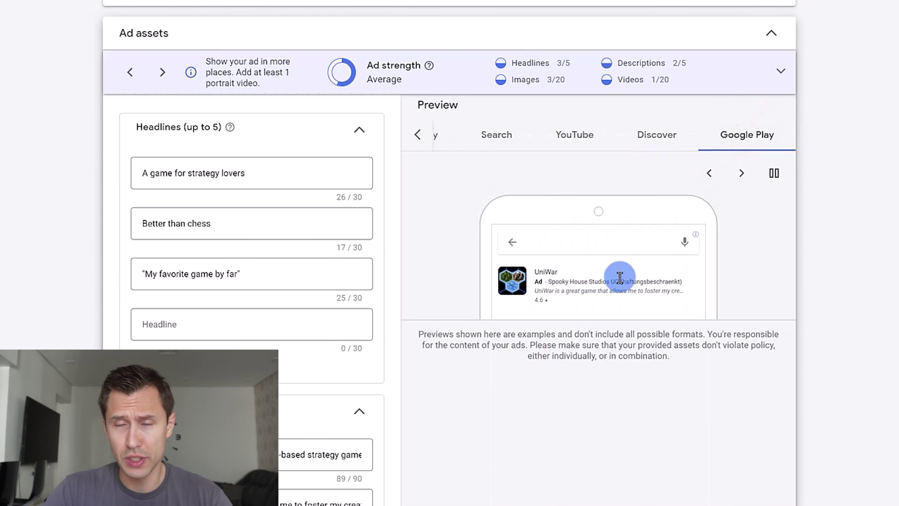
pyautogui.scroll(-4, 718, 228)
pyautogui.scroll(-4, 699, 376)
pyautogui.scroll(-2, 699, 376)
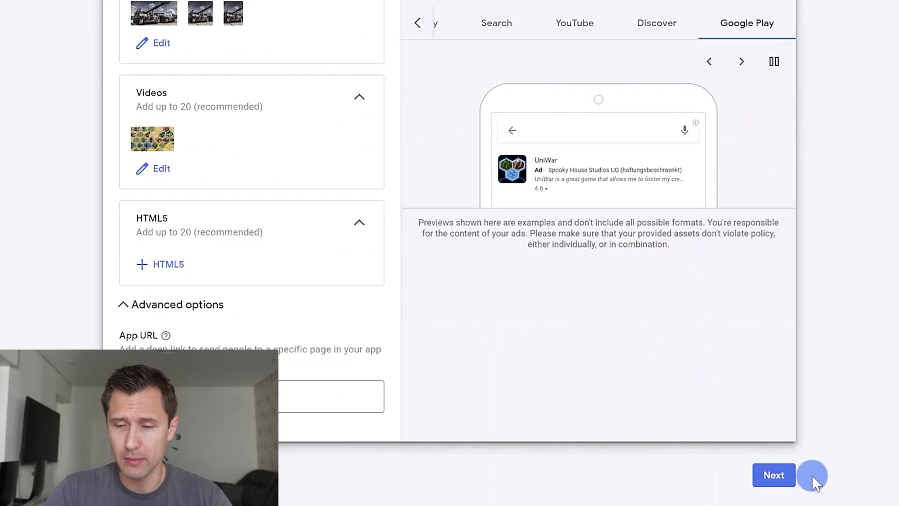
# - Move on to Campaign Review and publish the Uniwar Quick campaign
pyautogui.click(774, 476)
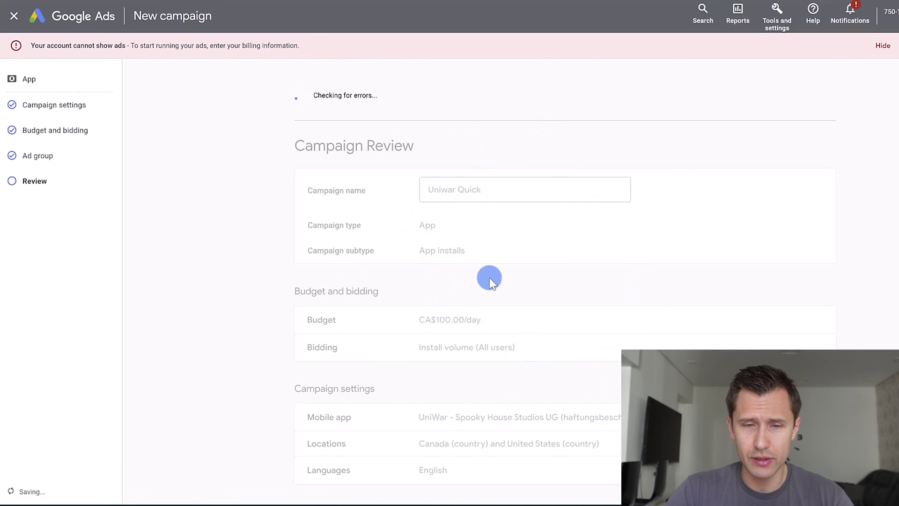
pyautogui.scroll(-2, 484, 196)
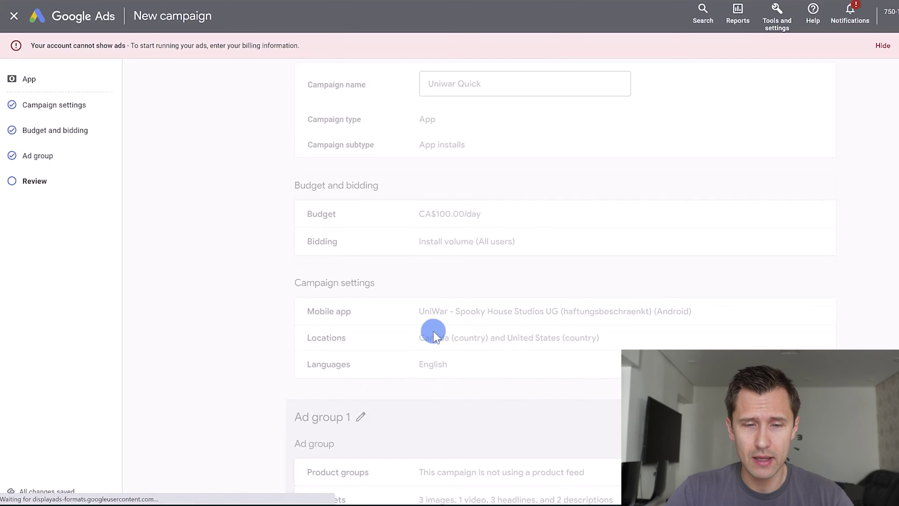
pyautogui.scroll(2, 486, 255)
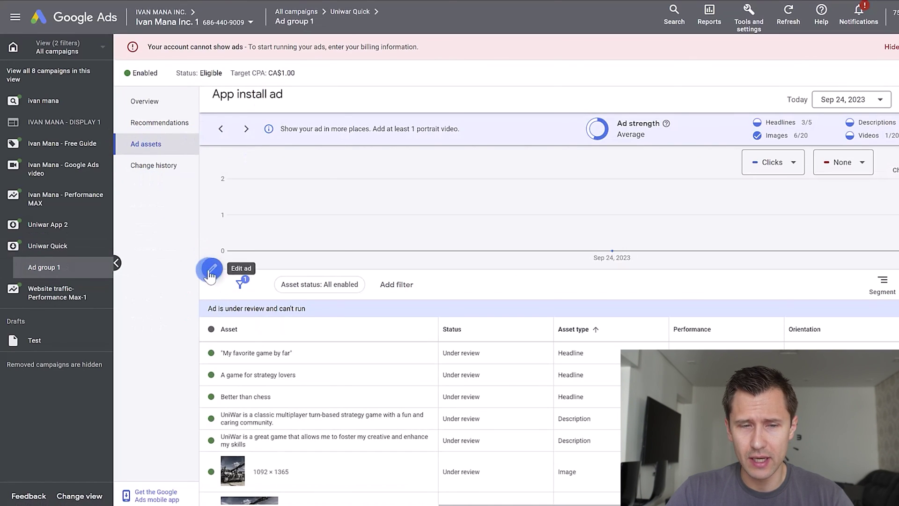
# - Open the Uniwar Quick campaign's ad groups, then its settings, to view location targeting
pyautogui.click(58, 251)
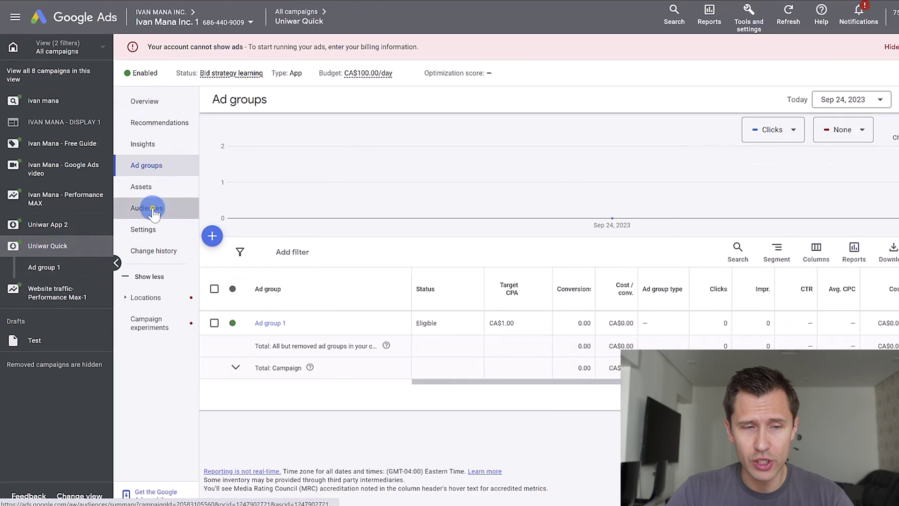
pyautogui.click(144, 232)
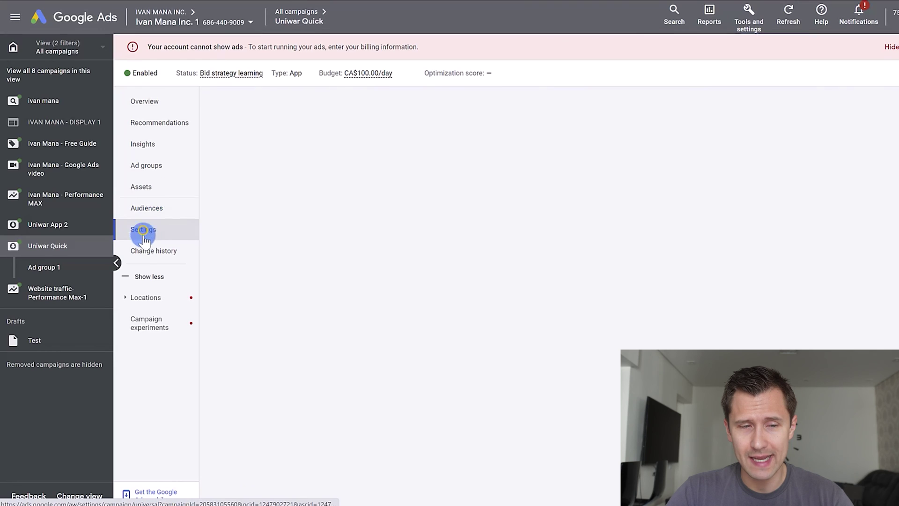
pyautogui.click(153, 306)
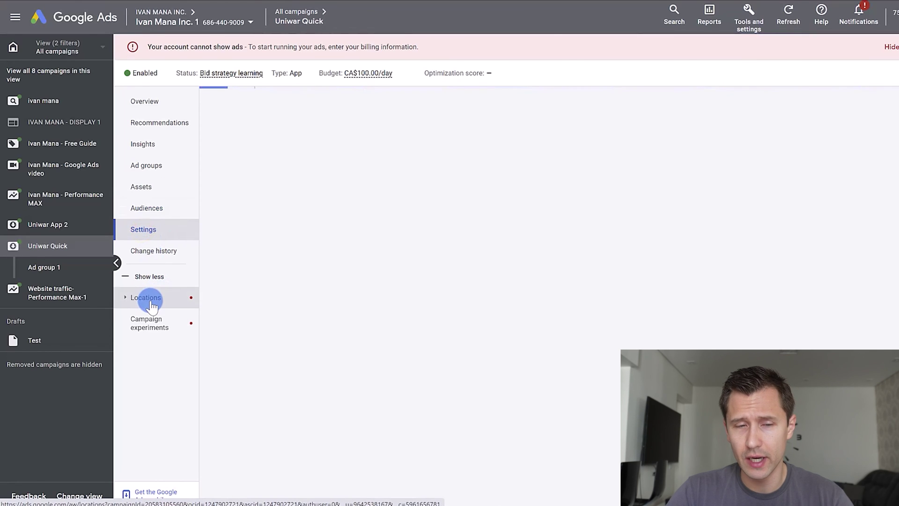